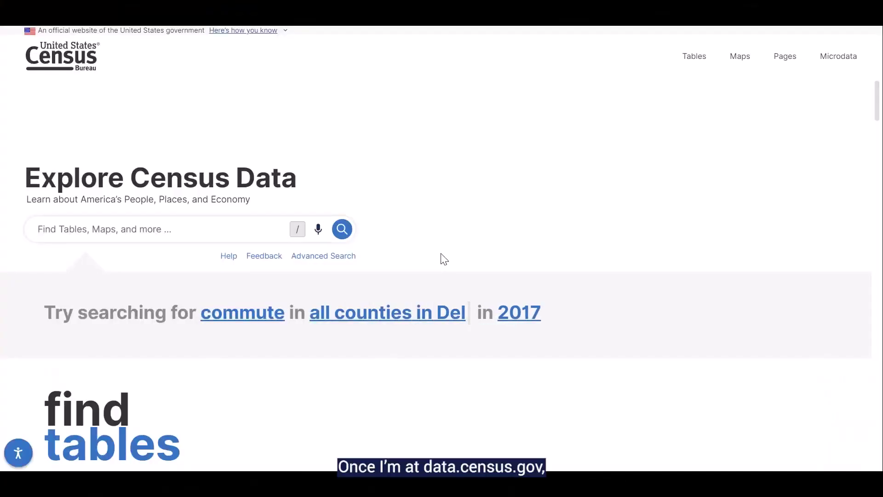
In Advanced Search, filter by the Decennial Census survey 'Demographic and Housing Characteristics'
left_click(324, 256)
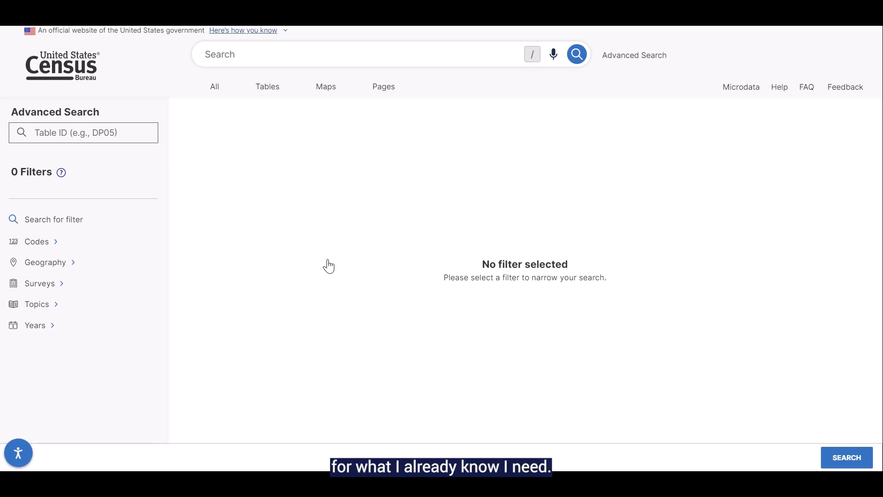
left_click(140, 292)
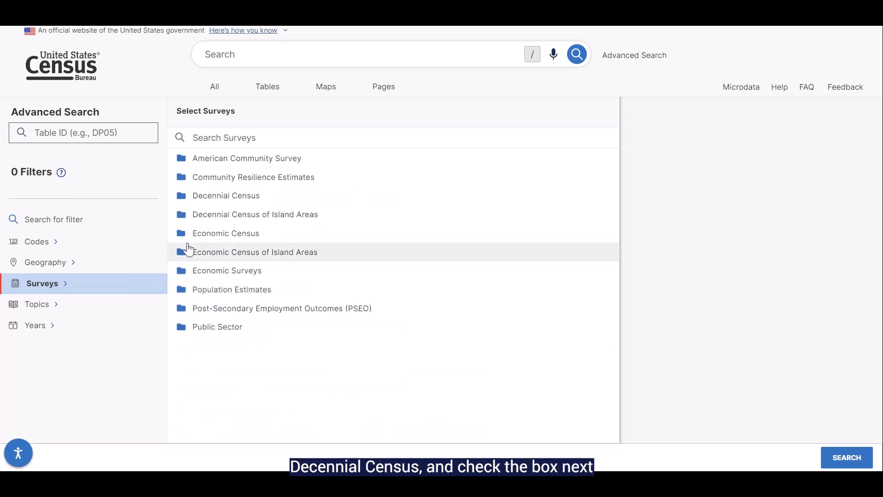
left_click(226, 196)
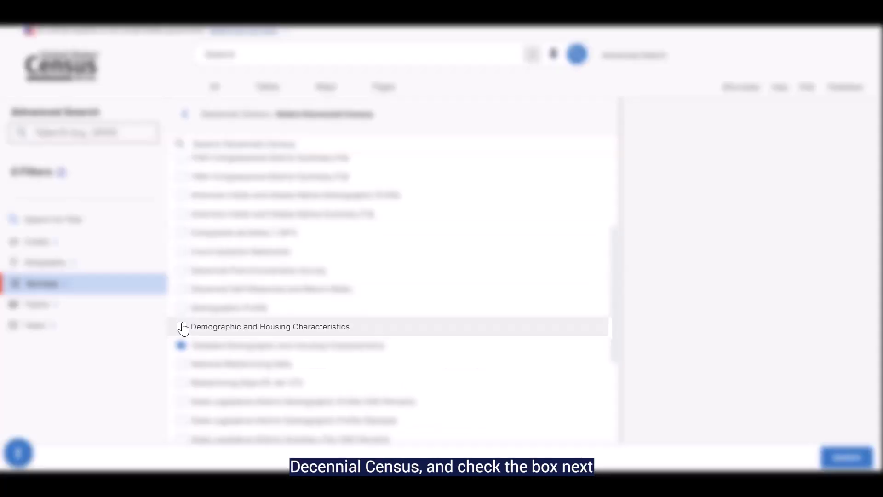
left_click(181, 327)
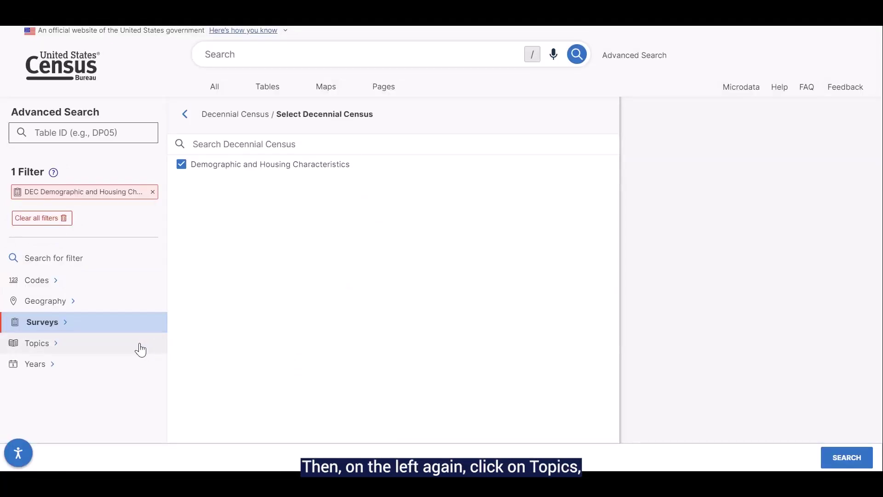
Browse Topics to Families and Living Arrangements > Families and Household Characteristics subtopics
left_click(141, 348)
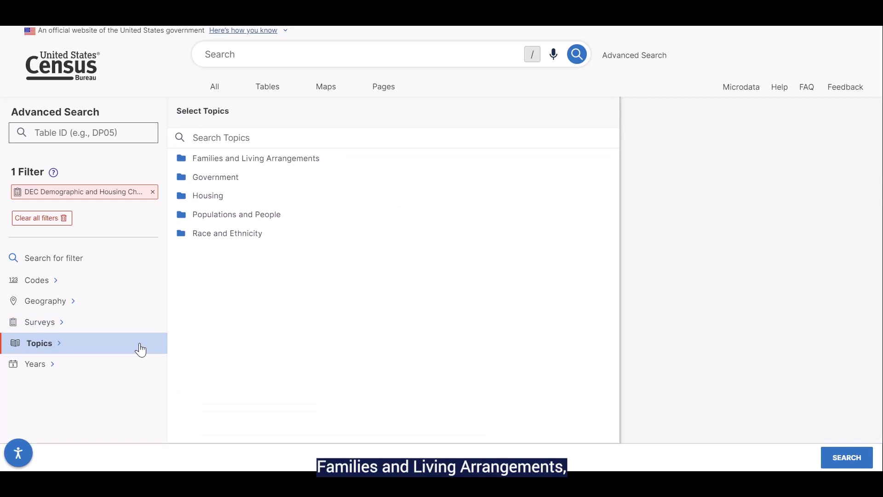
left_click(182, 167)
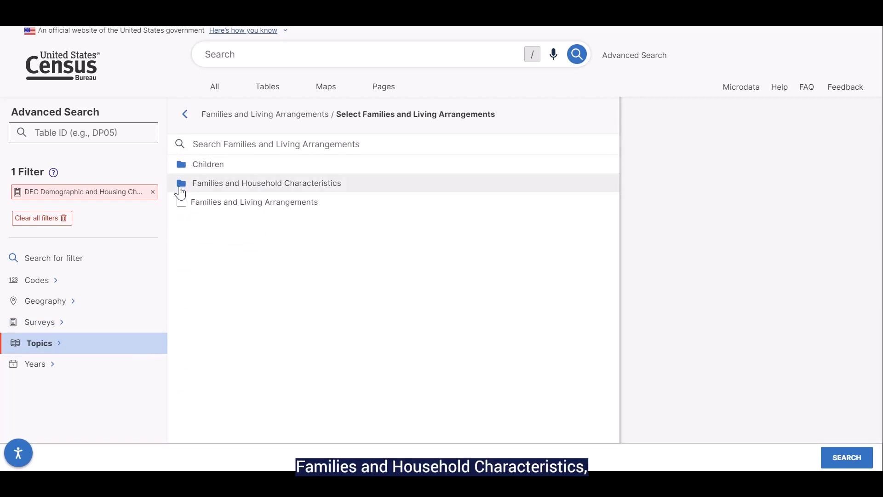
left_click(180, 186)
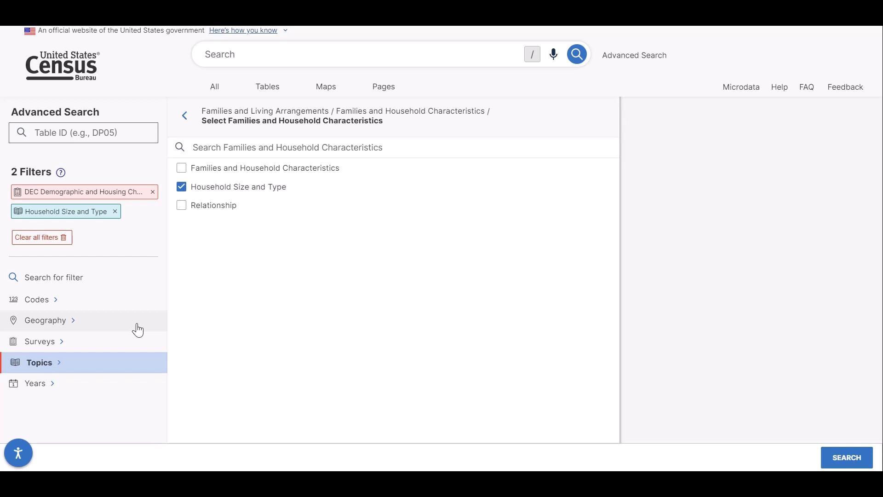
Set the geography filter to Place > Maine > Portland city, Maine
left_click(137, 330)
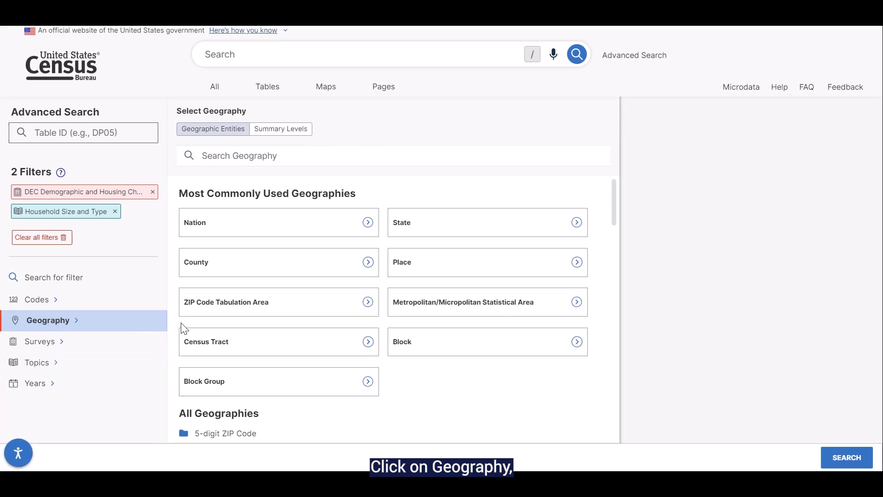
left_click(393, 271)
scroll(184, 343, "down", 1)
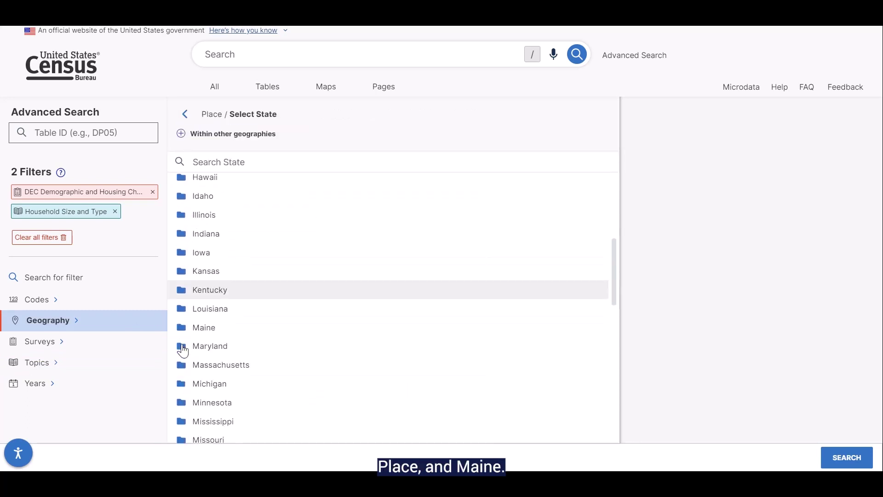
left_click(183, 336)
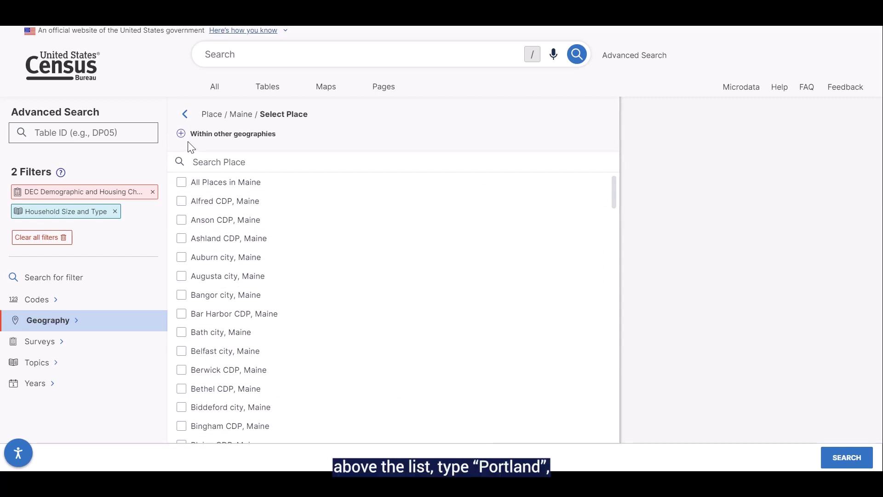
type("Portlan")
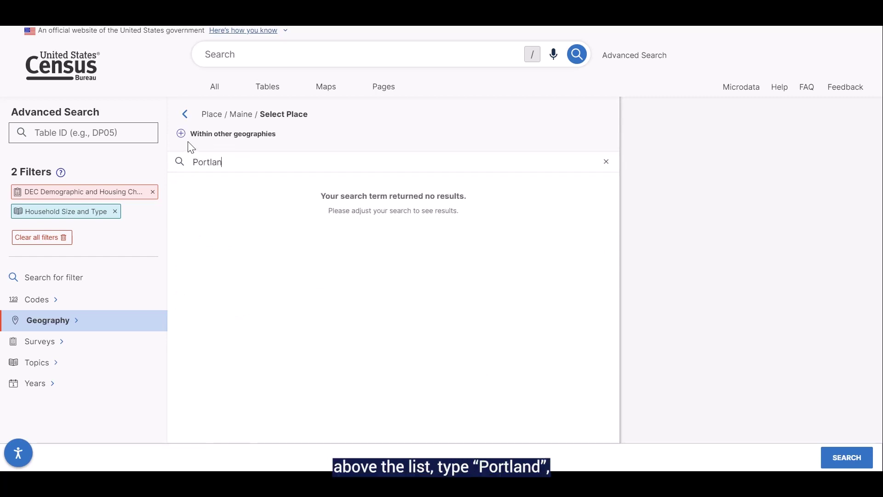
type("d")
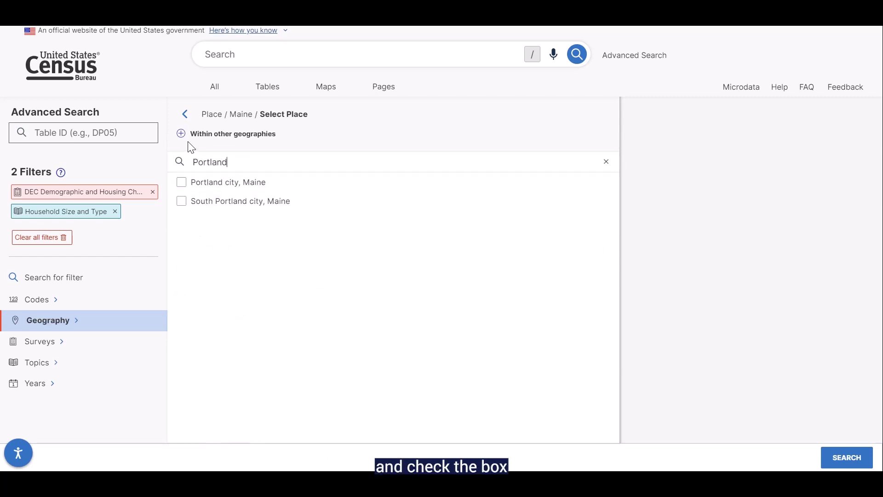
left_click(182, 184)
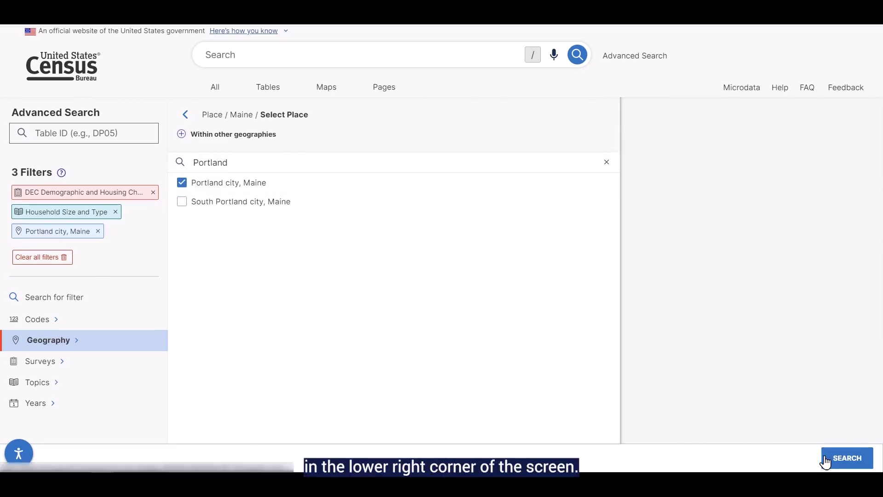
Run the search with the survey, topic and Portland filters
left_click(846, 458)
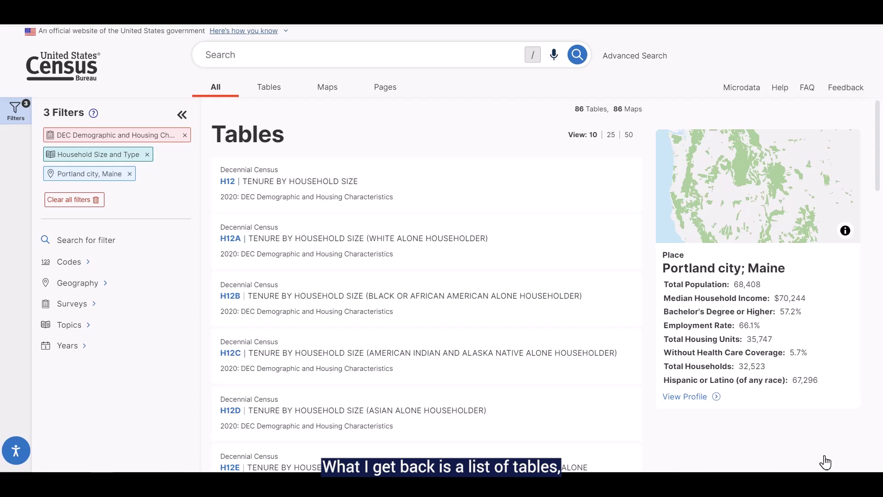
scroll(613, 372, "down", 7)
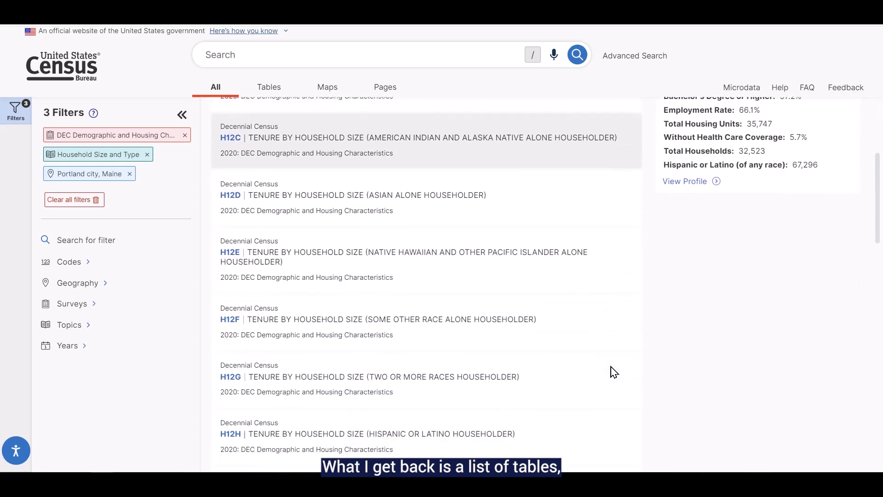
scroll(612, 372, "down", 2)
scroll(612, 373, "up", 7)
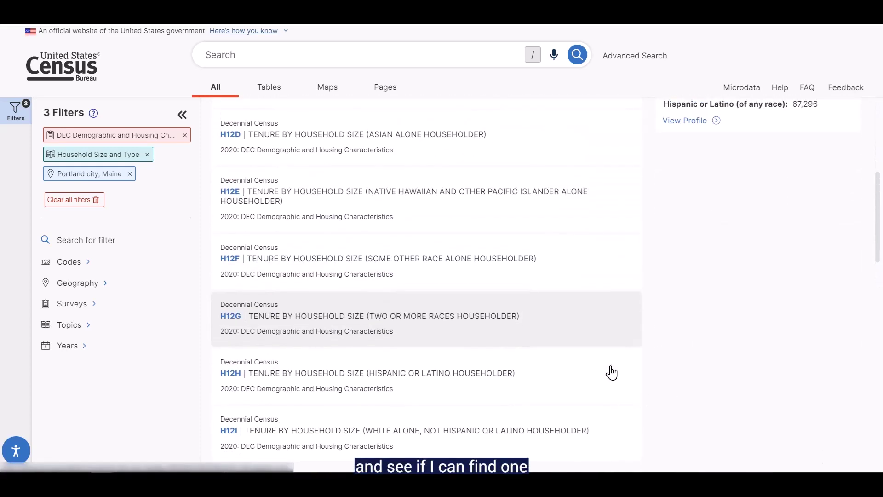
scroll(612, 373, "up", 2)
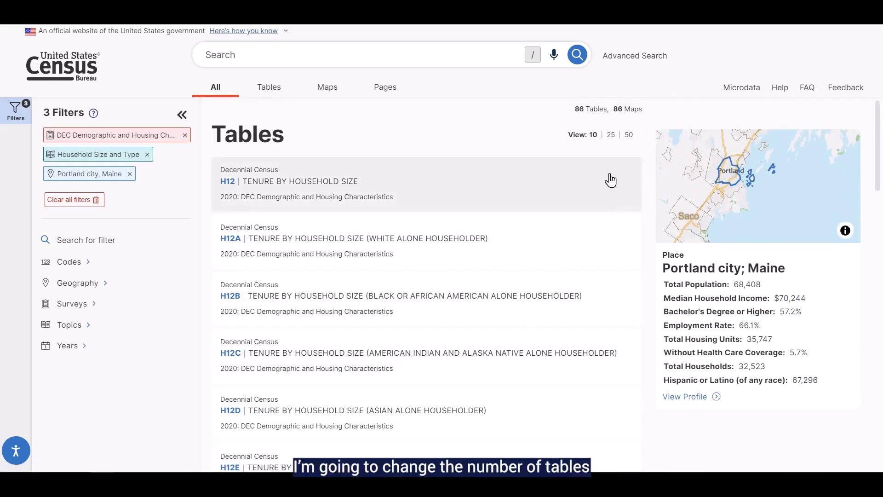
Show 50 tables per page and open P16 Household Type
left_click(630, 140)
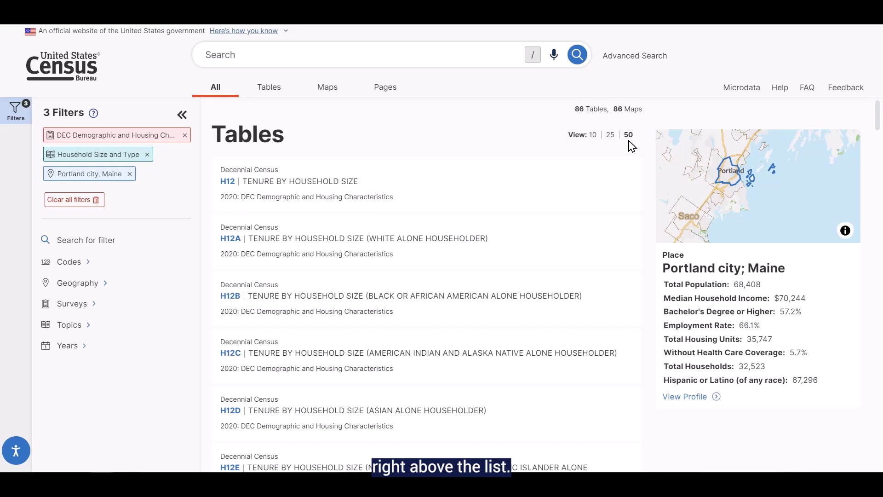
scroll(528, 199, "down", 5)
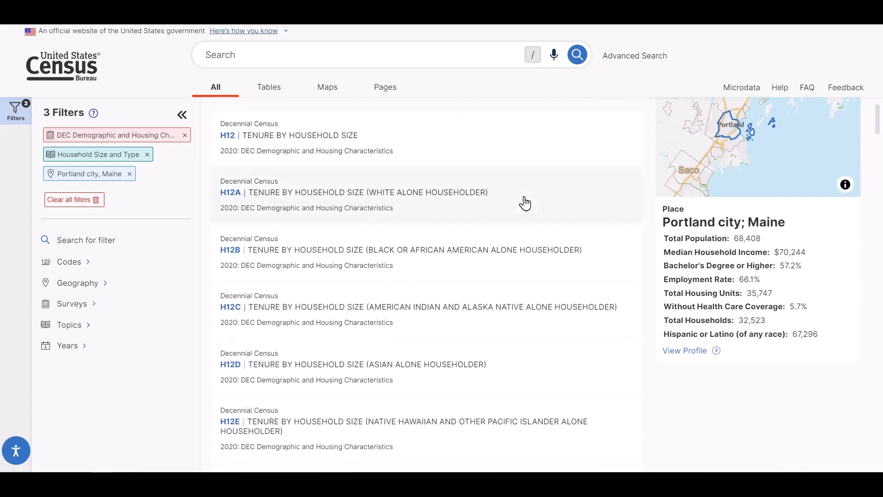
scroll(524, 213, "down", 3)
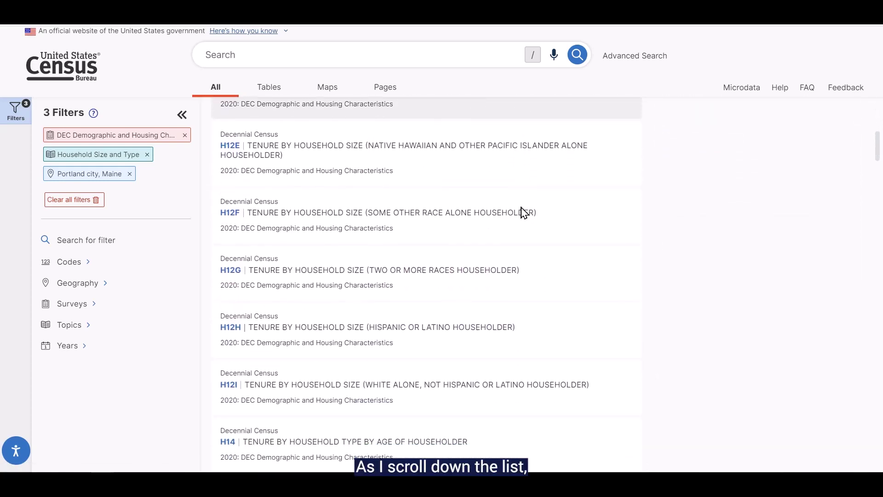
scroll(525, 213, "down", 5)
scroll(525, 213, "down", 2)
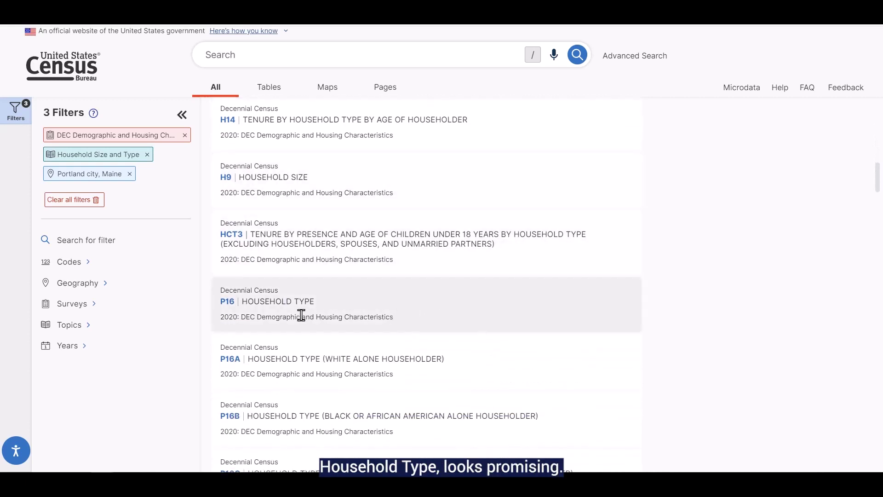
left_click(275, 312)
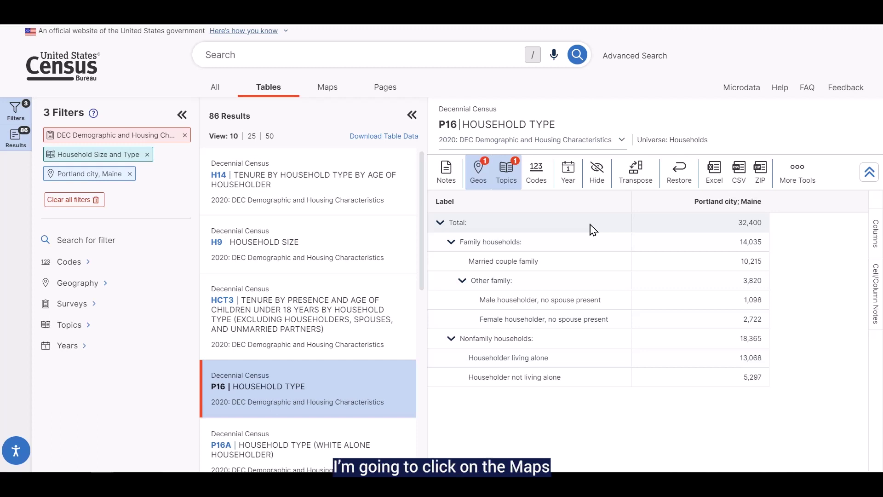
Show P16 as a widened map zoomed to Portland's Casco Bay waterfront at 2000 ft scale
left_click(326, 97)
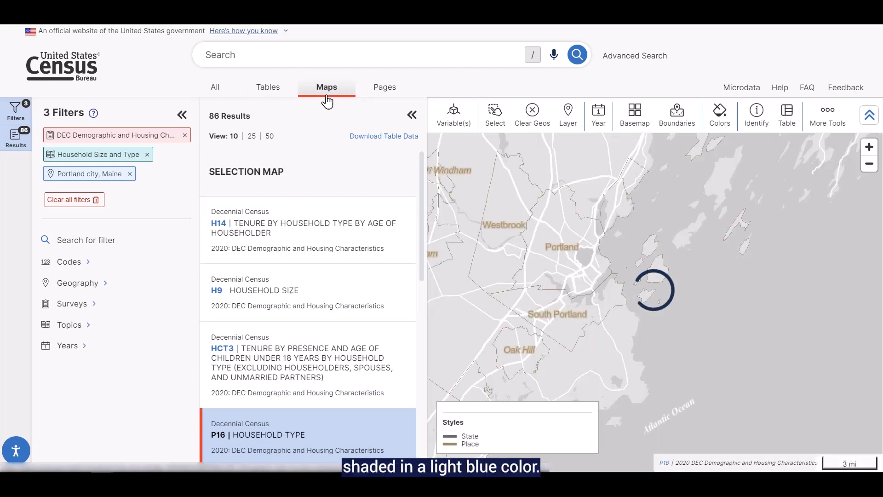
left_click(412, 117)
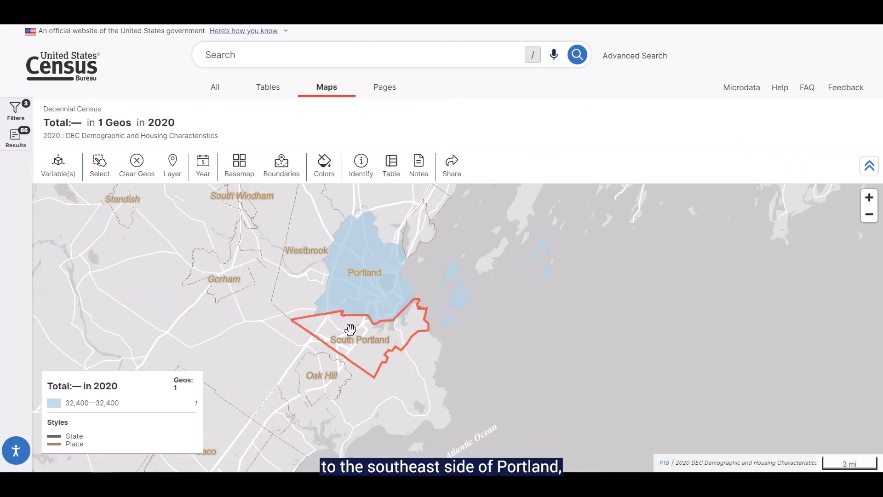
scroll(394, 266, "up", 3)
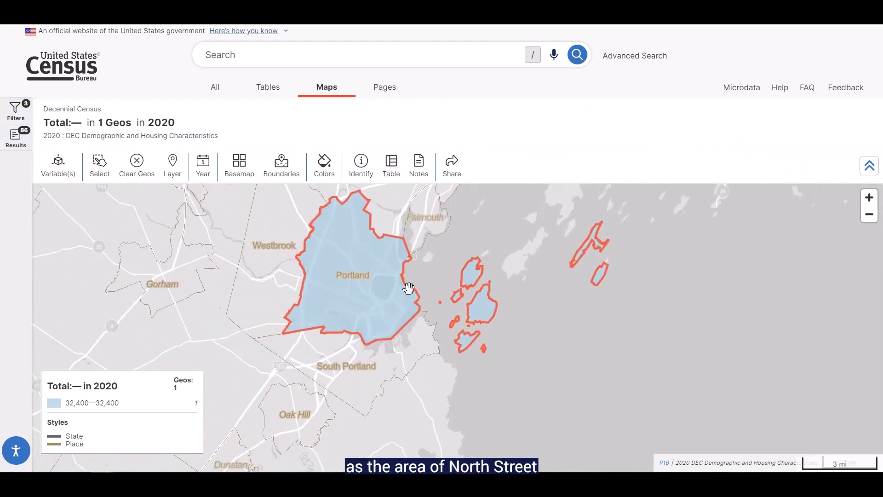
scroll(403, 312, "up", 3)
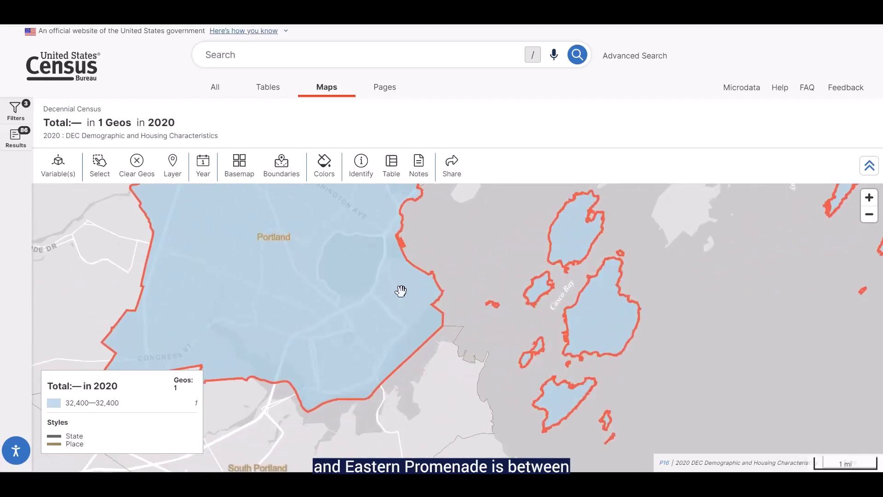
scroll(401, 291, "up", 2)
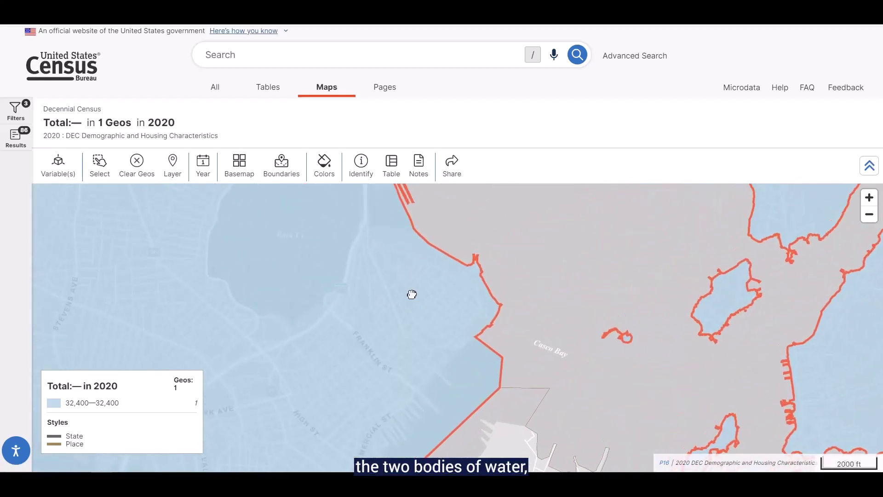
left_click_drag(409, 294, 411, 337)
scroll(411, 337, "up", 2)
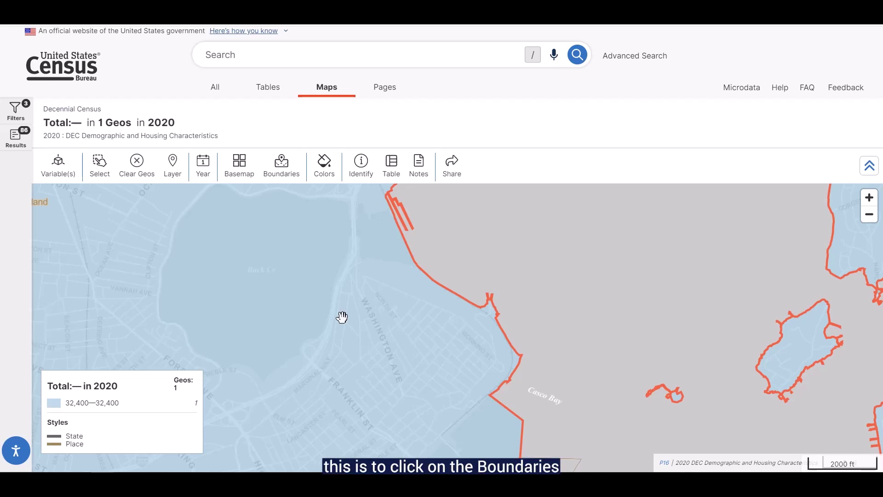
Turn on Census Tract boundaries so tracts 1, 2, 5, 6 and 18 appear on the map
left_click(294, 181)
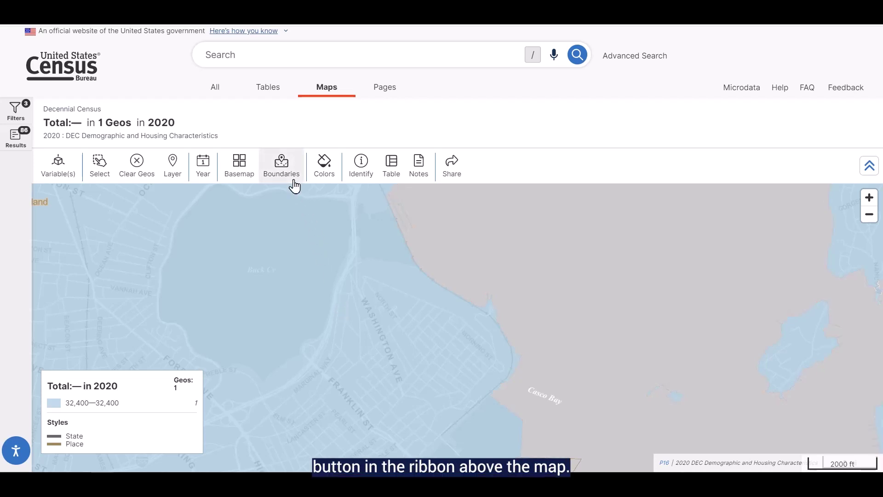
left_click(294, 185)
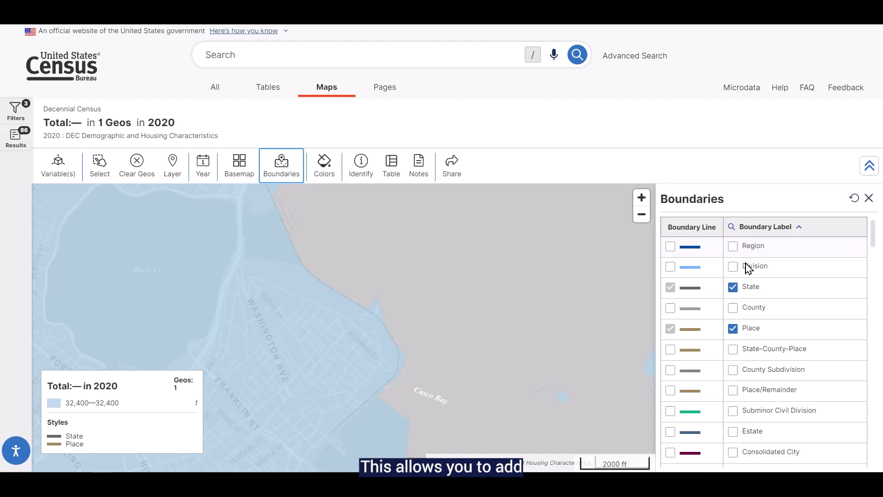
scroll(876, 254, "down", 1)
left_click_drag(877, 254, 879, 269)
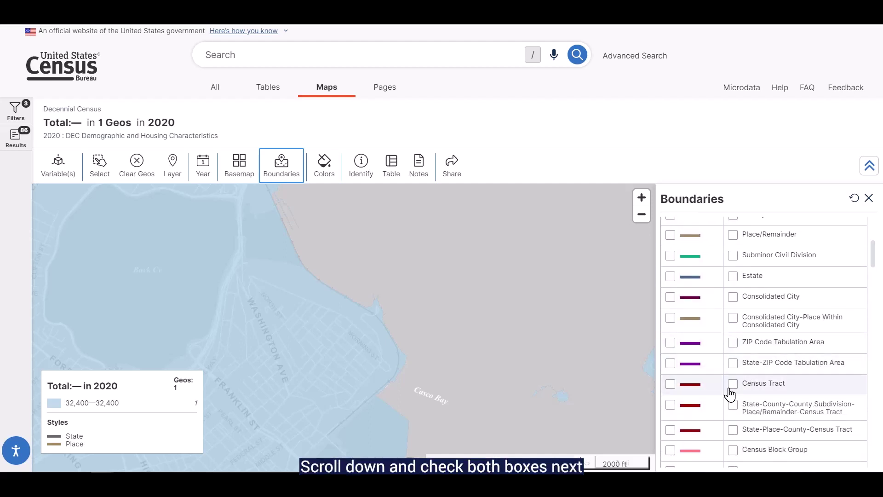
left_click(671, 384)
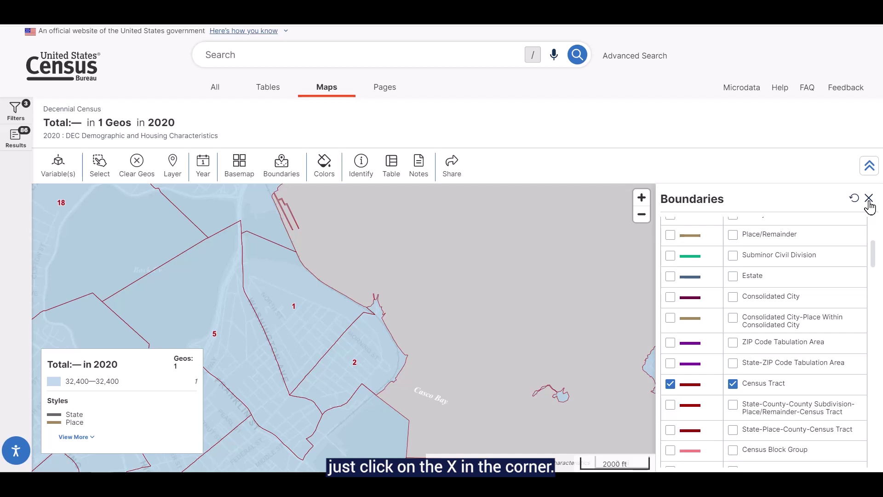
left_click(869, 198)
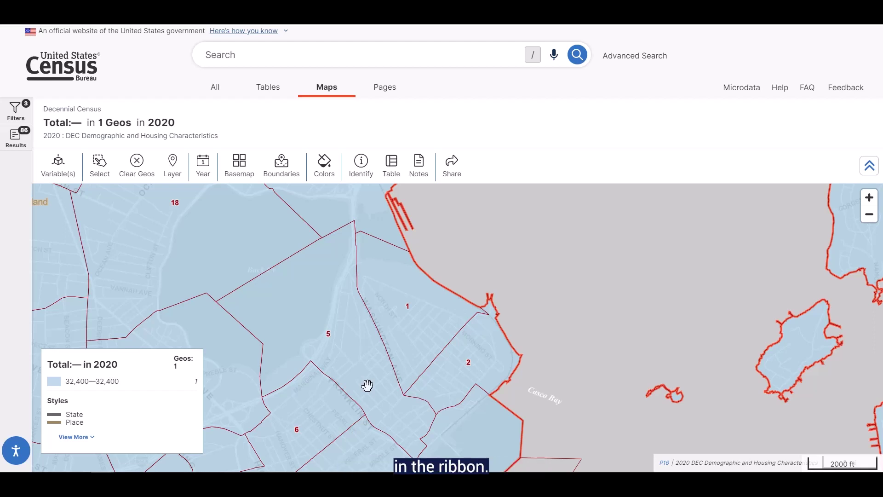
left_click(370, 184)
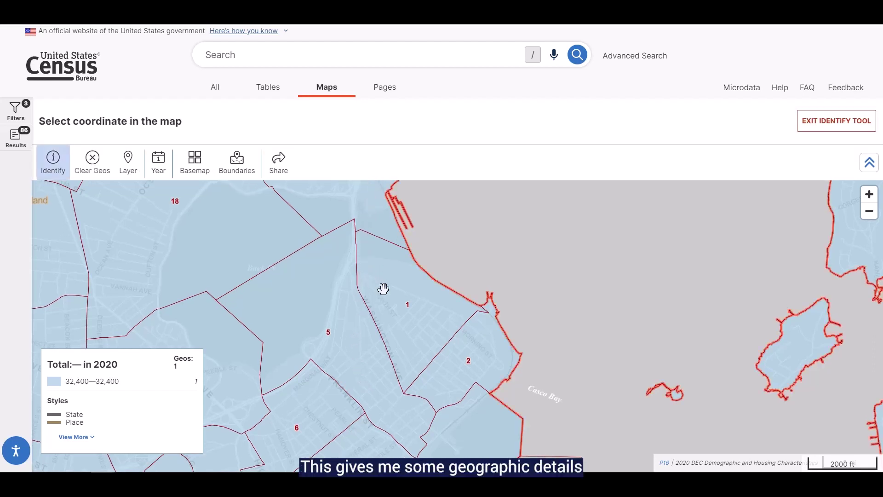
left_click(392, 305)
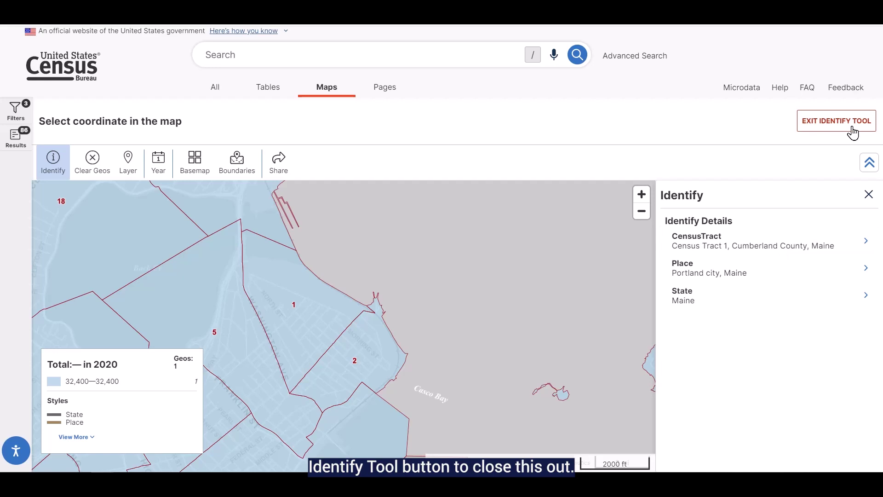
Add Census Tract 1, Cumberland County, Maine as a geography filter via Census Tract > Maine
left_click(836, 121)
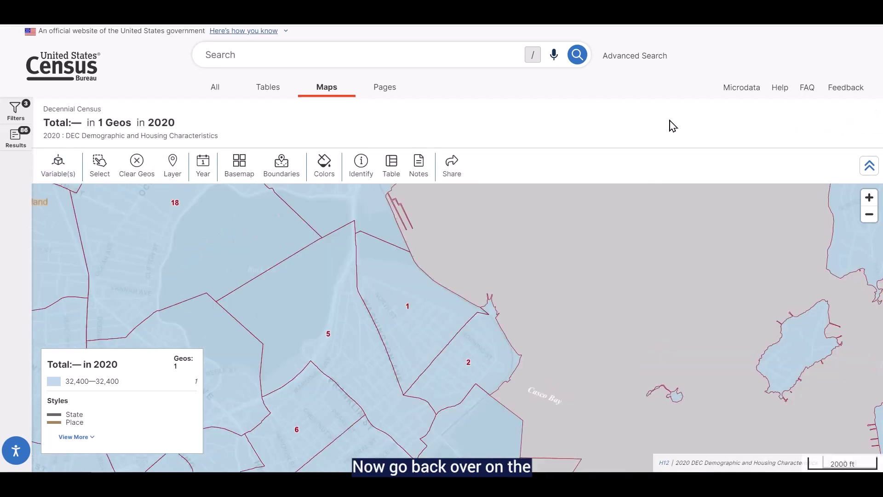
left_click(15, 135)
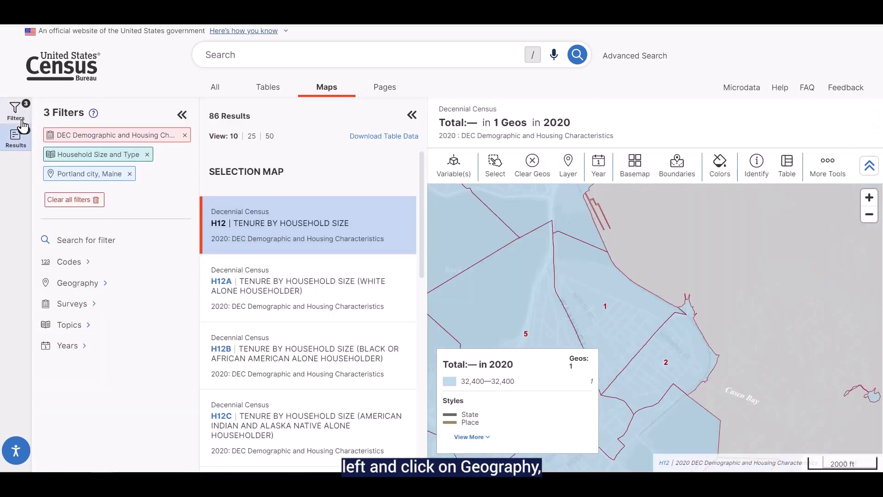
left_click(138, 286)
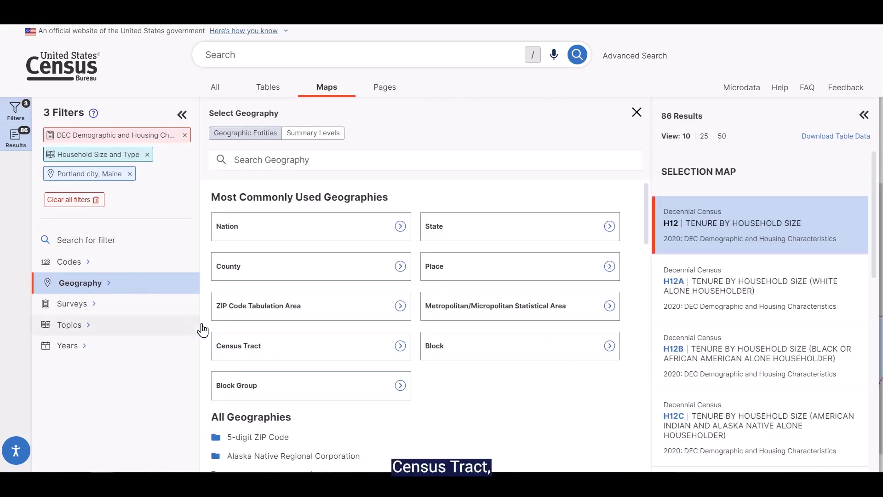
left_click(228, 354)
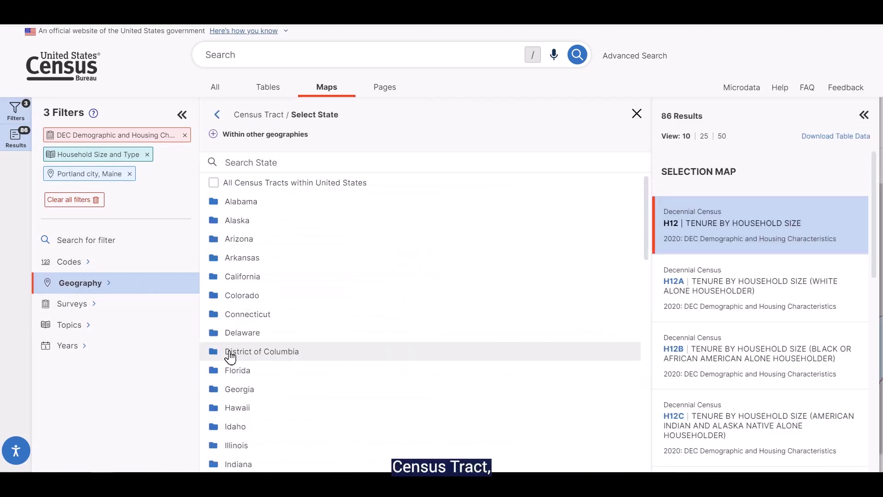
scroll(230, 354, "down", 4)
left_click(230, 333)
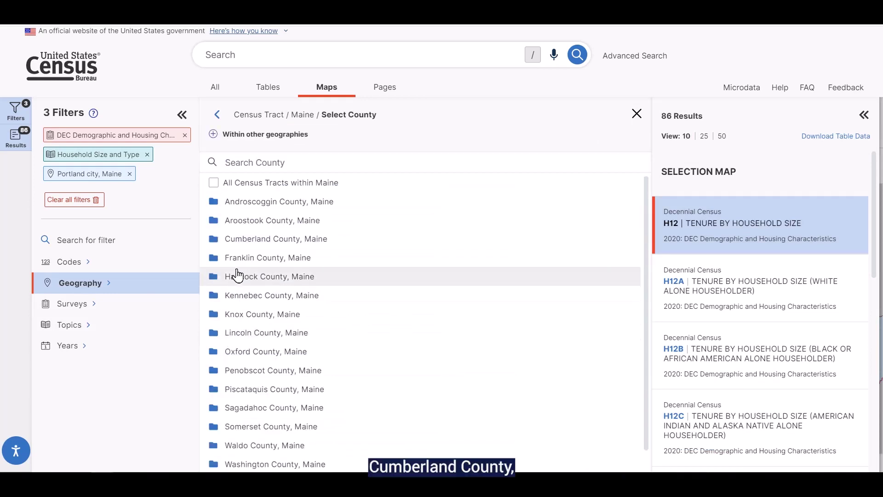
left_click(237, 245)
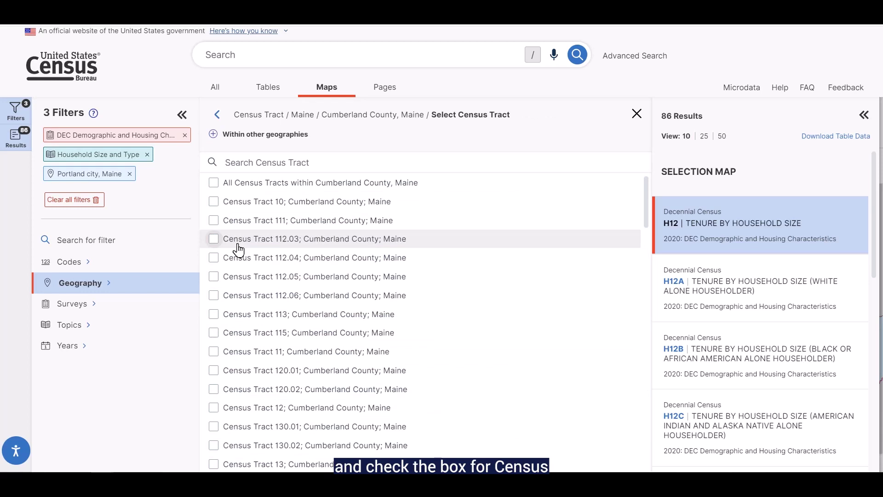
scroll(238, 249, "down", 10)
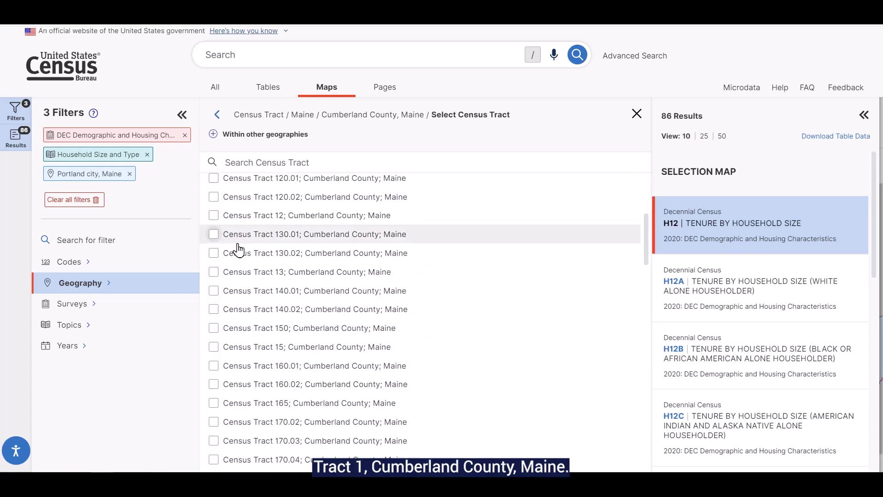
scroll(238, 250, "down", 2)
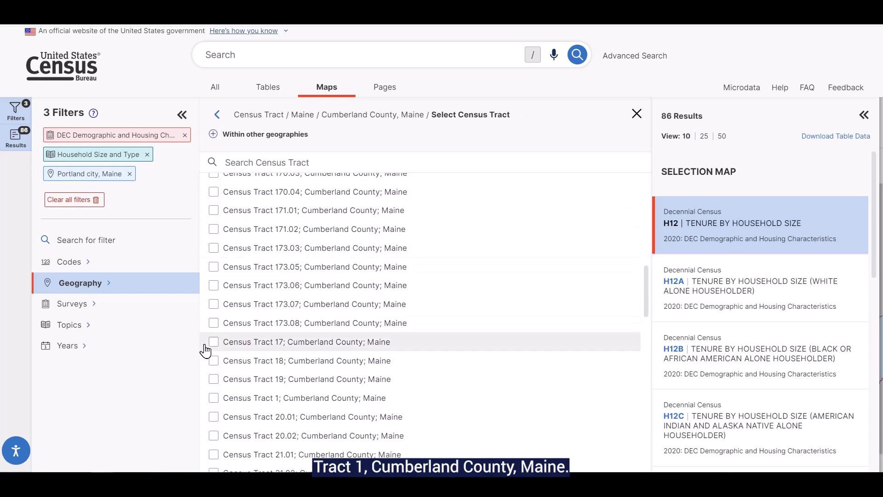
left_click(213, 398)
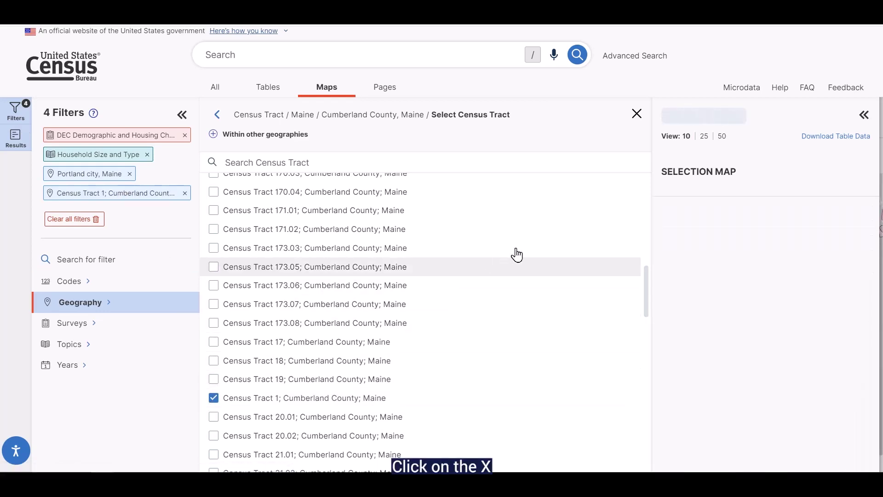
left_click(637, 120)
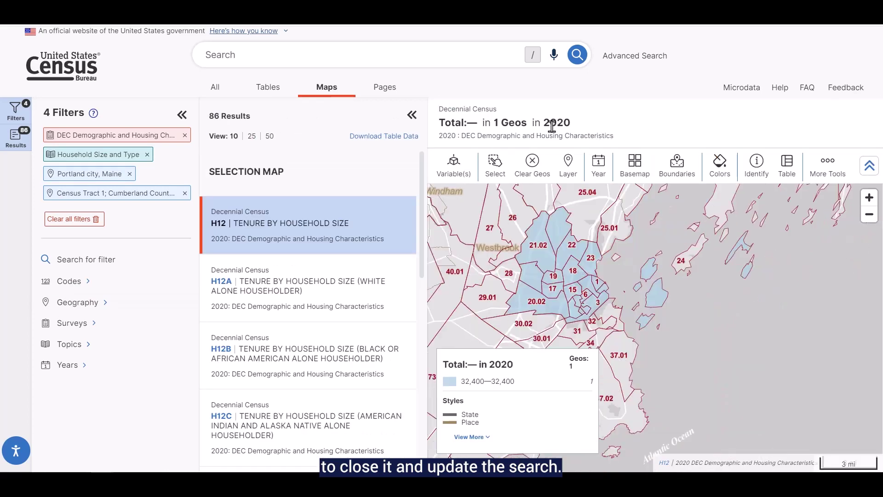
Open P16 Household Type from Tables at 50 per page, comparing Tract 1's 1,281 households with Portland's 32,400
left_click(271, 90)
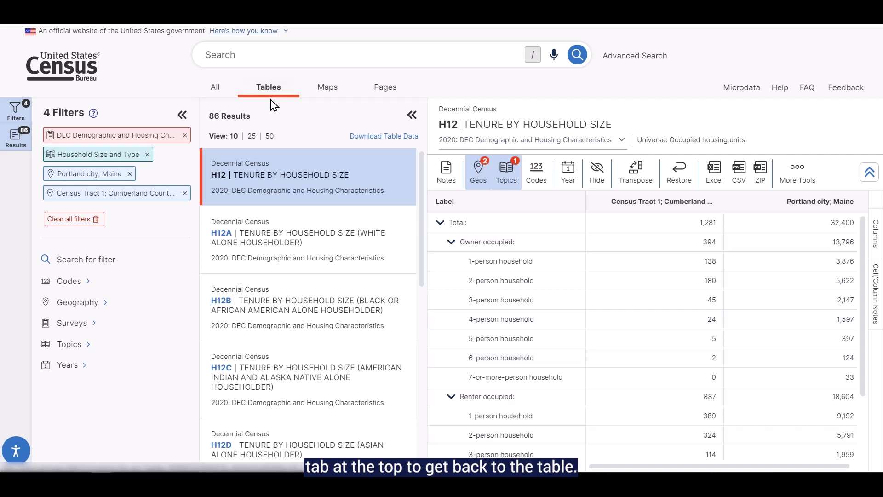
left_click(269, 136)
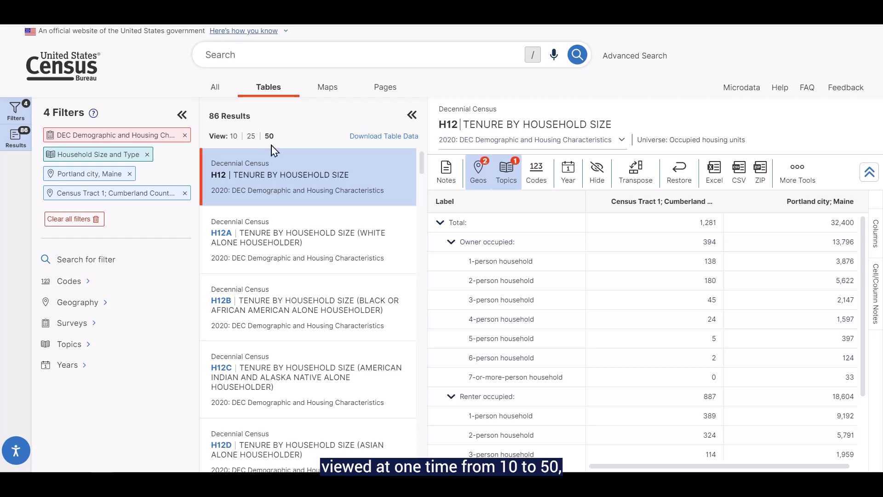
scroll(343, 253, "down", 3)
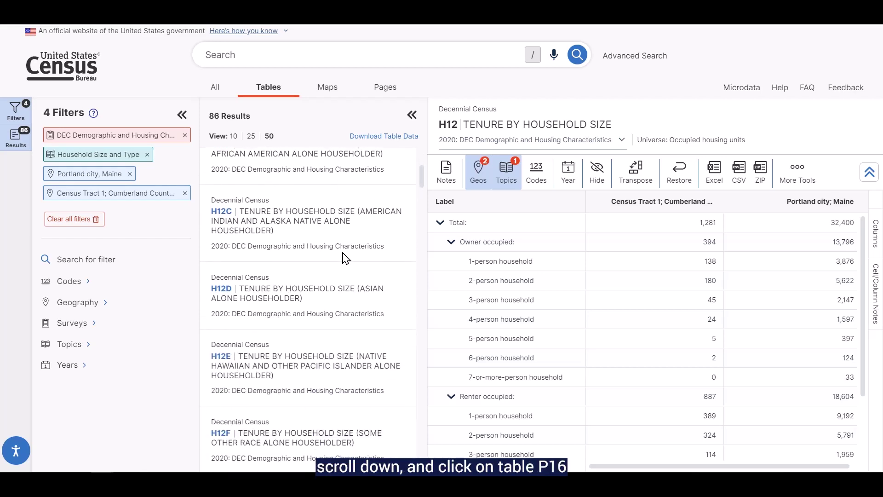
scroll(344, 257, "down", 8)
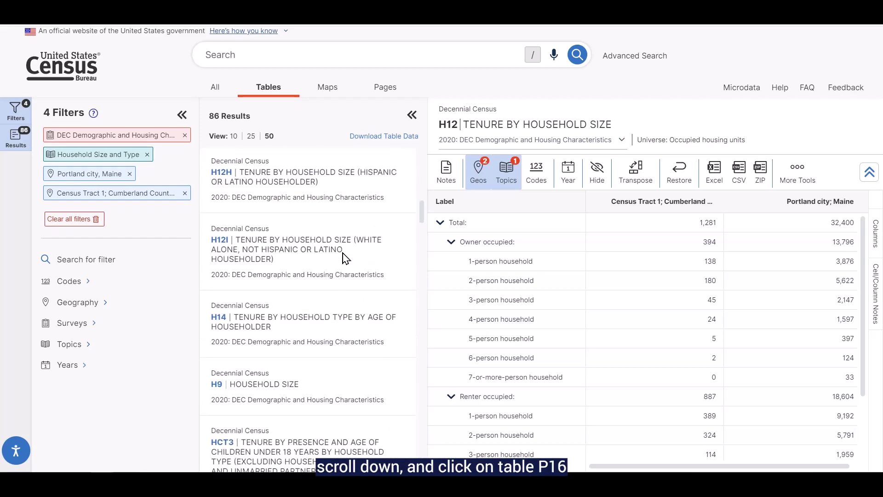
scroll(344, 257, "down", 5)
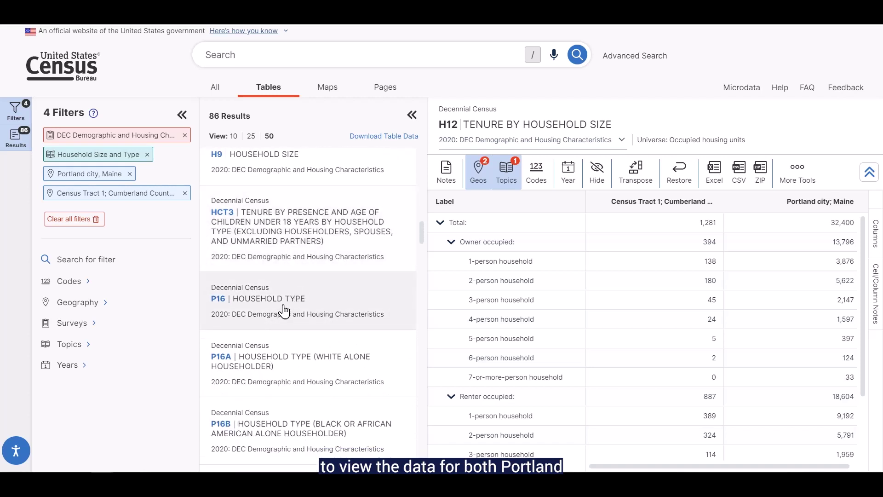
left_click(281, 308)
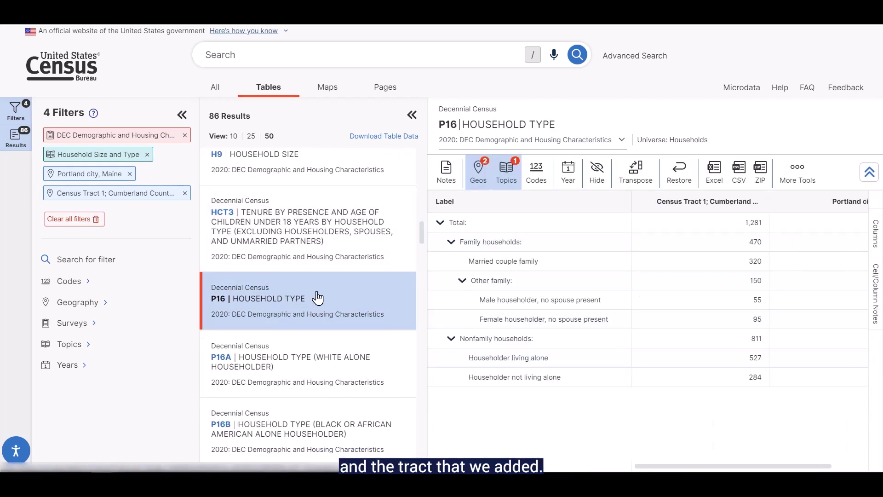
left_click(412, 115)
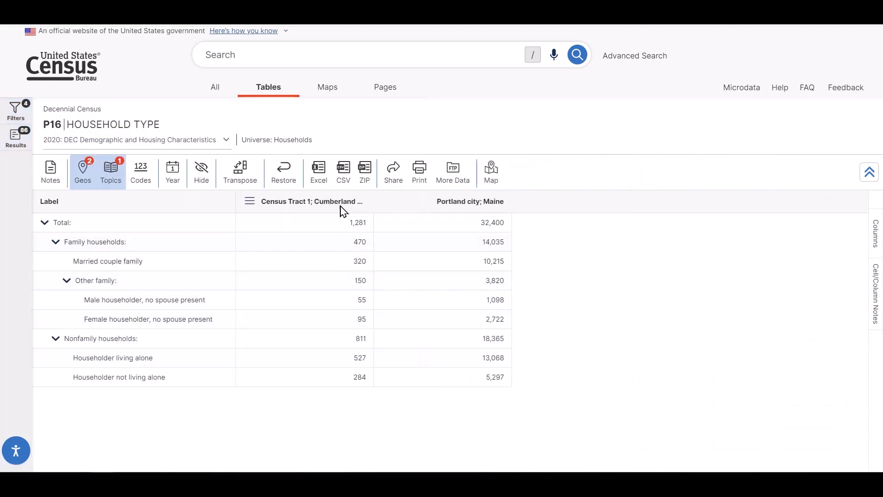